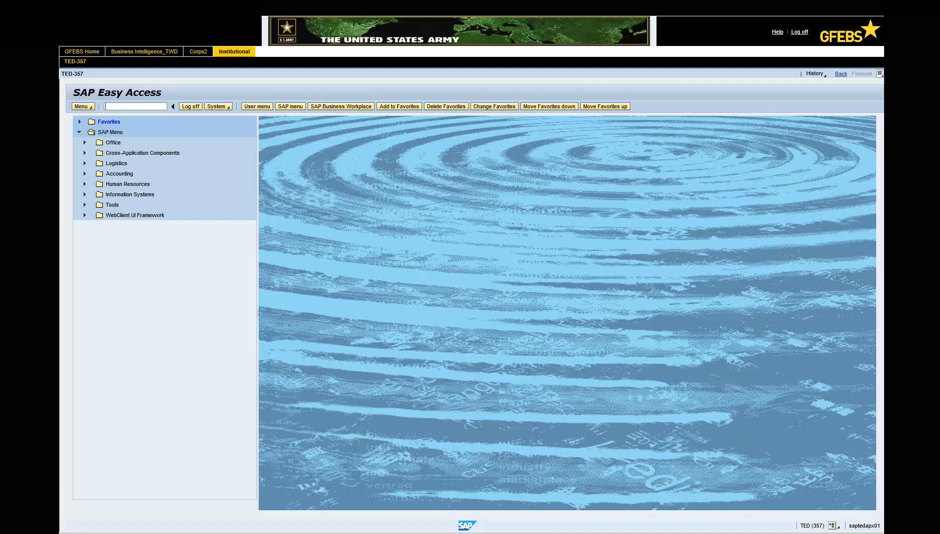
# - Open F110 and enter run date 11/27/2017 with identification EF200
pyautogui.write('110')
pyautogui.press('Return')
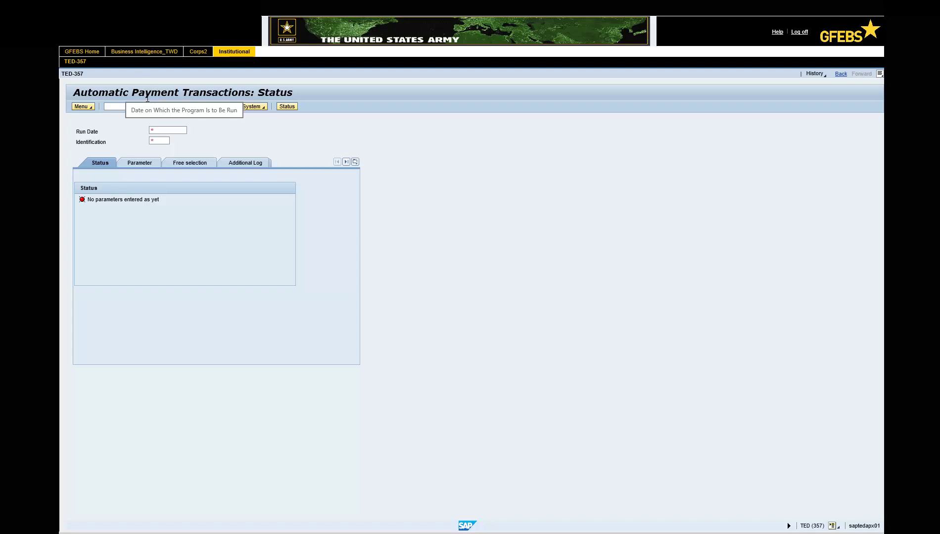
pyautogui.click(150, 130)
pyautogui.write('11/27/2017')
pyautogui.press('Tab')
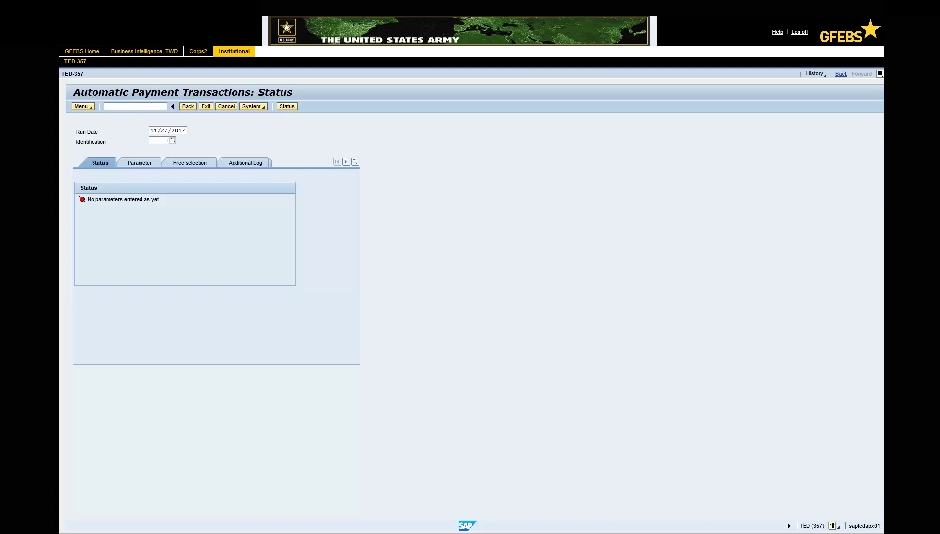
pyautogui.write('EF200')
# - Enter company code ARMY, payment method T, next date 12/27/2017, the vendor account, and exchange rate type M
pyautogui.click(139, 163)
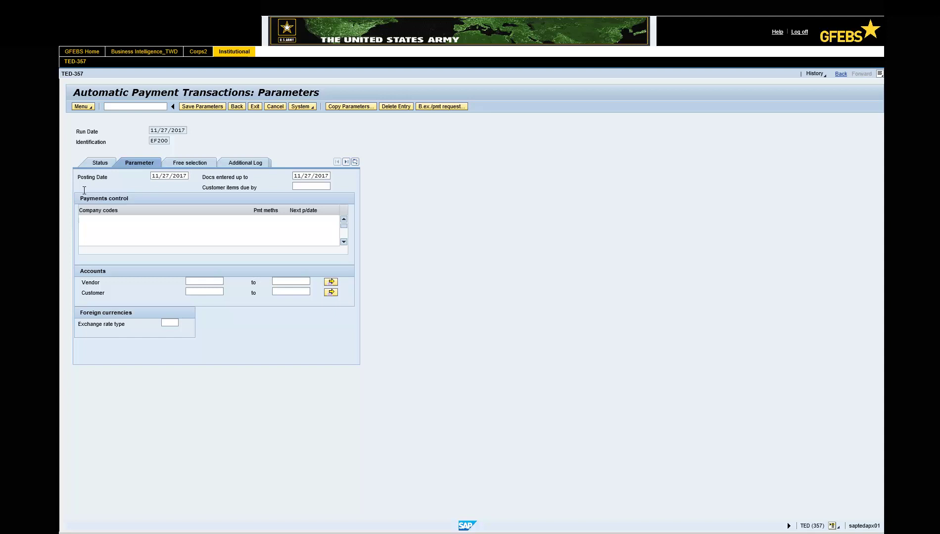
pyautogui.click(80, 219)
pyautogui.write('Army')
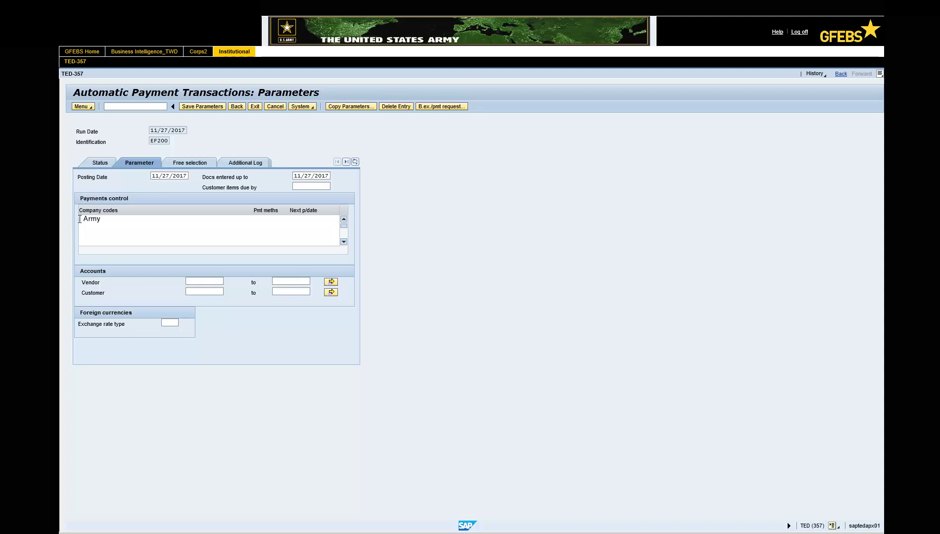
pyautogui.press('Return')
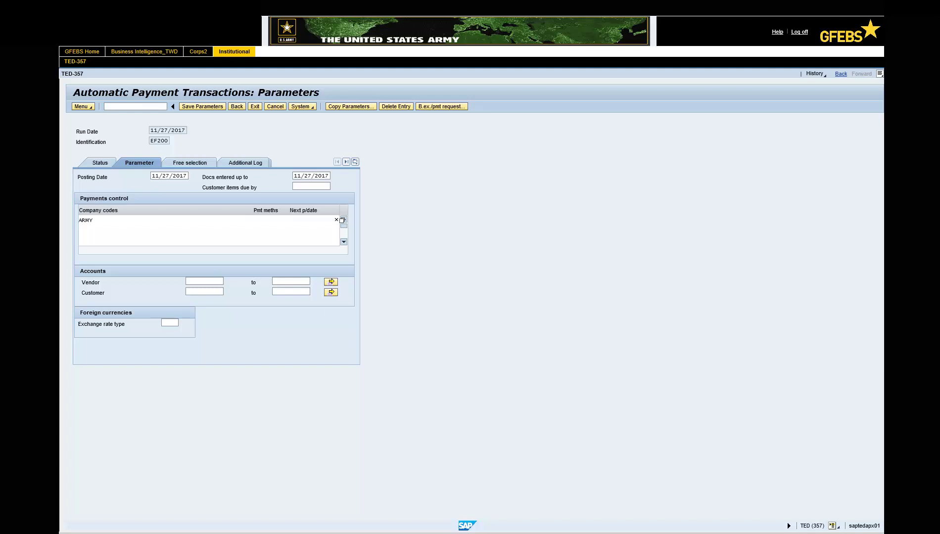
pyautogui.write('T')
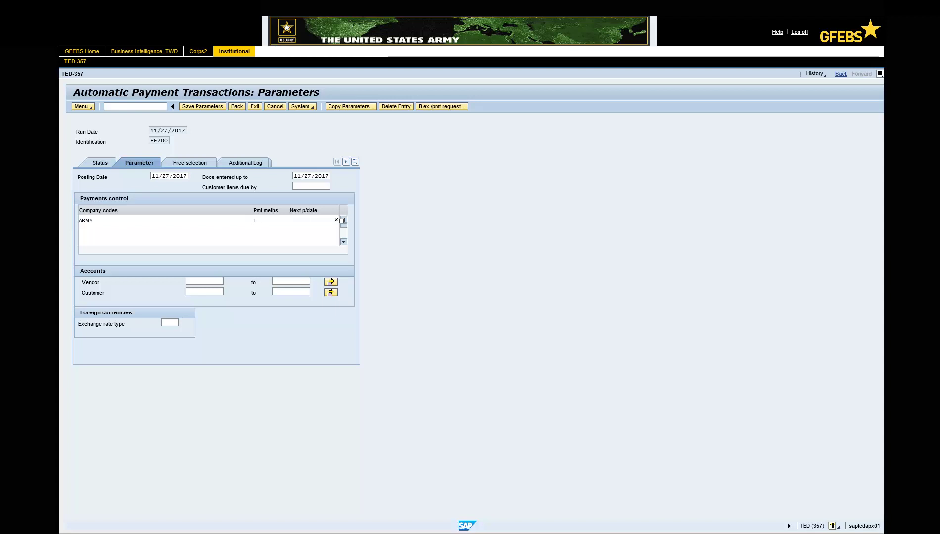
pyautogui.write('12/27')
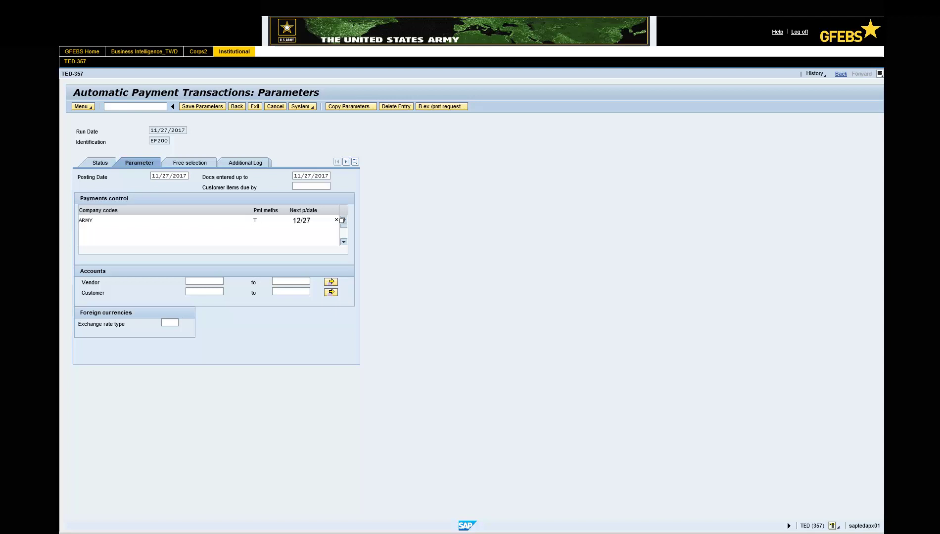
pyautogui.write('/2017')
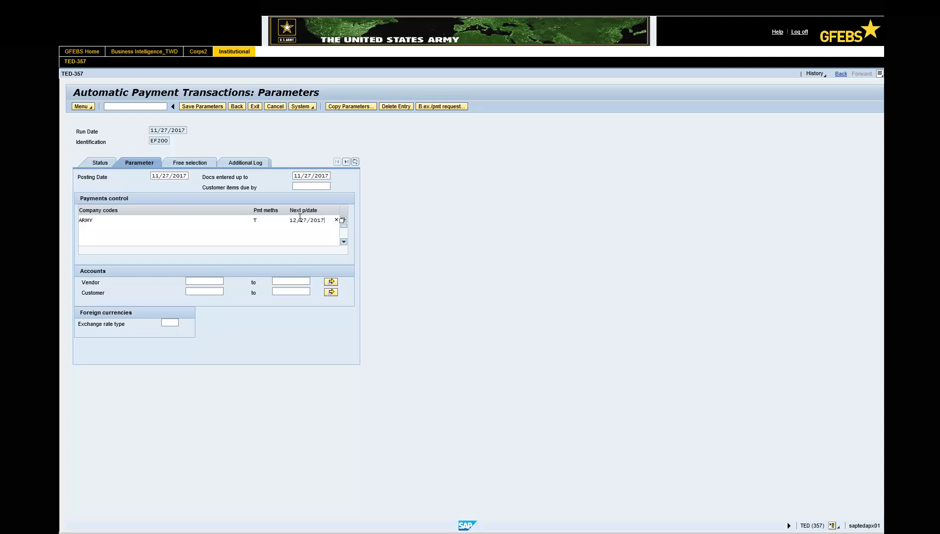
pyautogui.click(187, 281)
pyautogui.write('43FY2')
pyautogui.click(162, 320)
pyautogui.write('M')
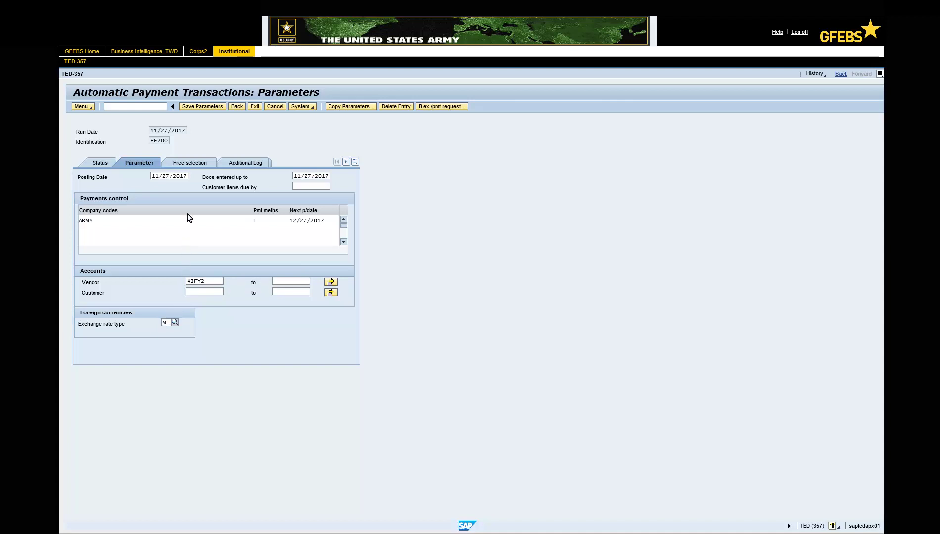
# - Add a free selection on the Document Number field with the specific document number as its value
pyautogui.click(190, 164)
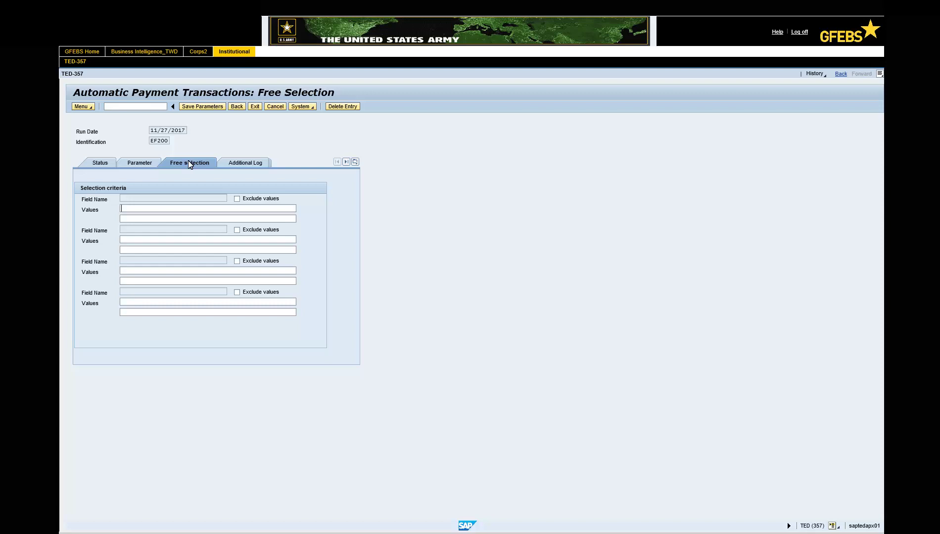
pyautogui.click(134, 198)
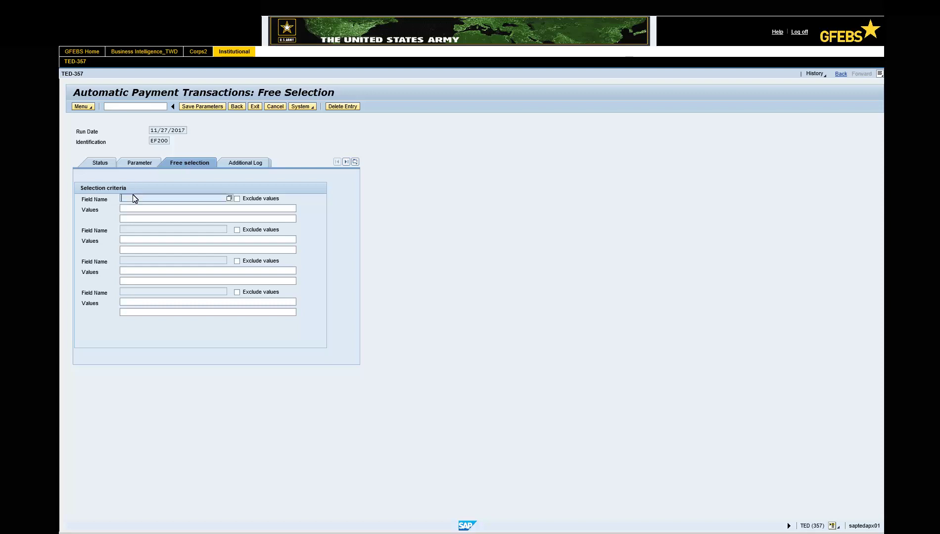
pyautogui.click(230, 198)
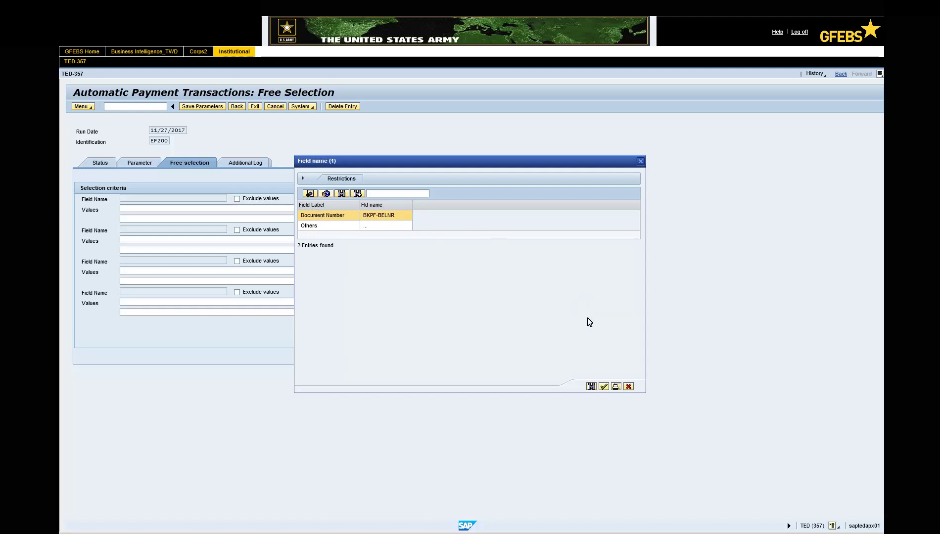
pyautogui.click(603, 387)
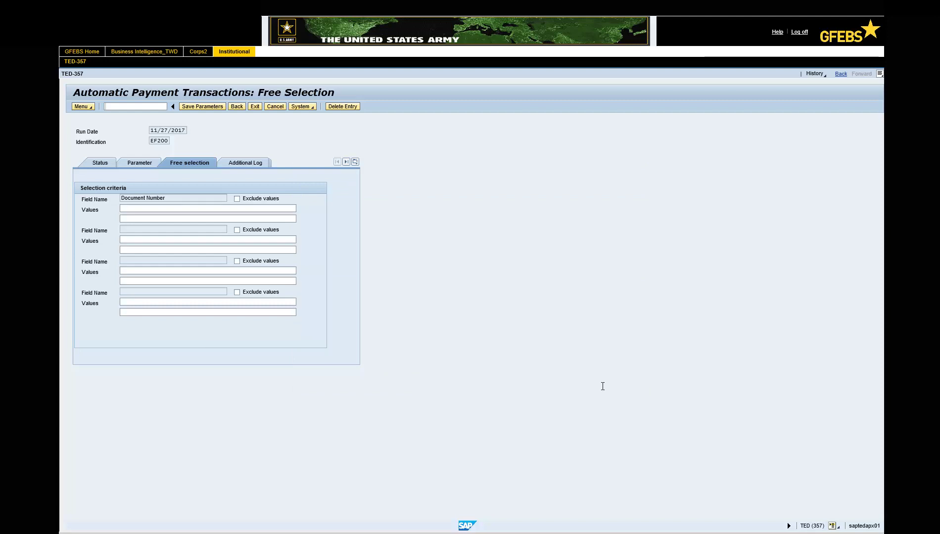
pyautogui.click(118, 209)
pyautogui.write('5105603581')
# - Enable due date check, payment method selection in all cases and line item logging for the single vendor, then exit to save
pyautogui.click(246, 163)
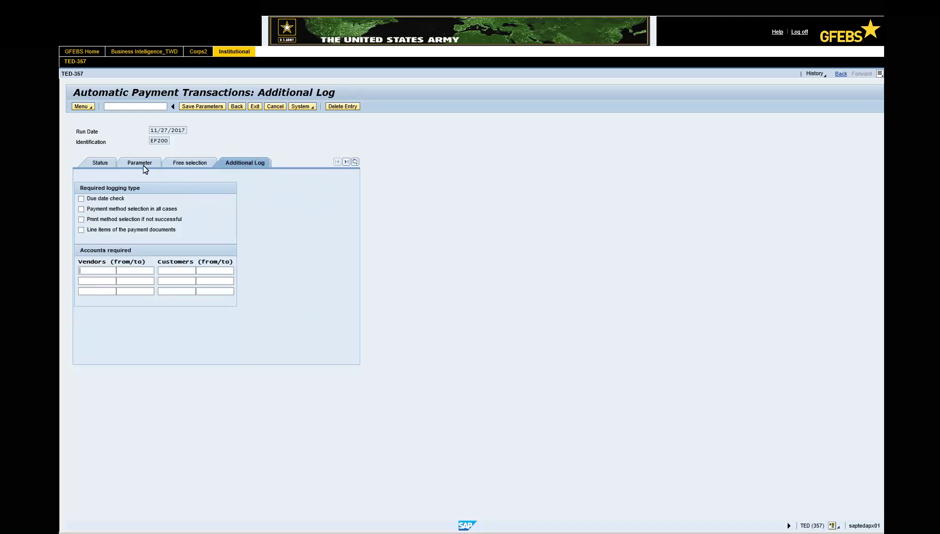
pyautogui.click(81, 199)
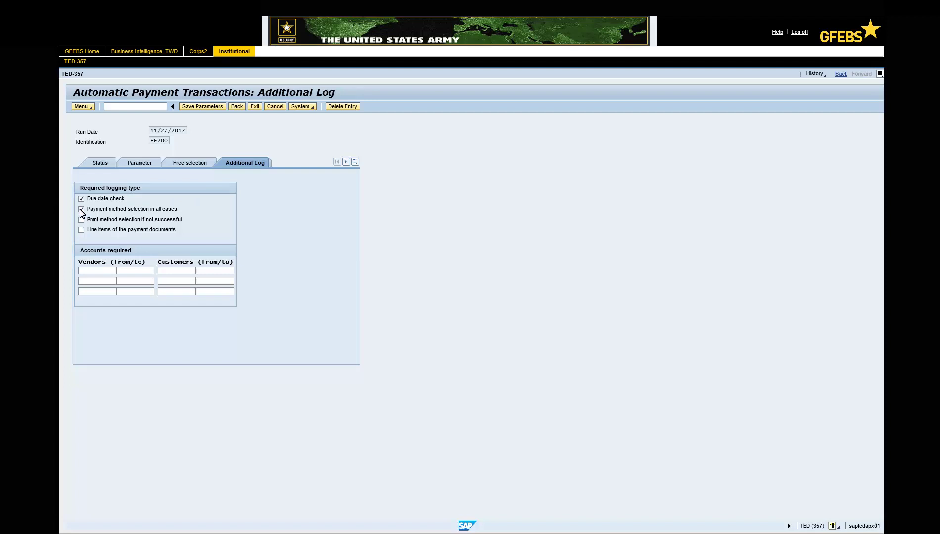
pyautogui.click(81, 210)
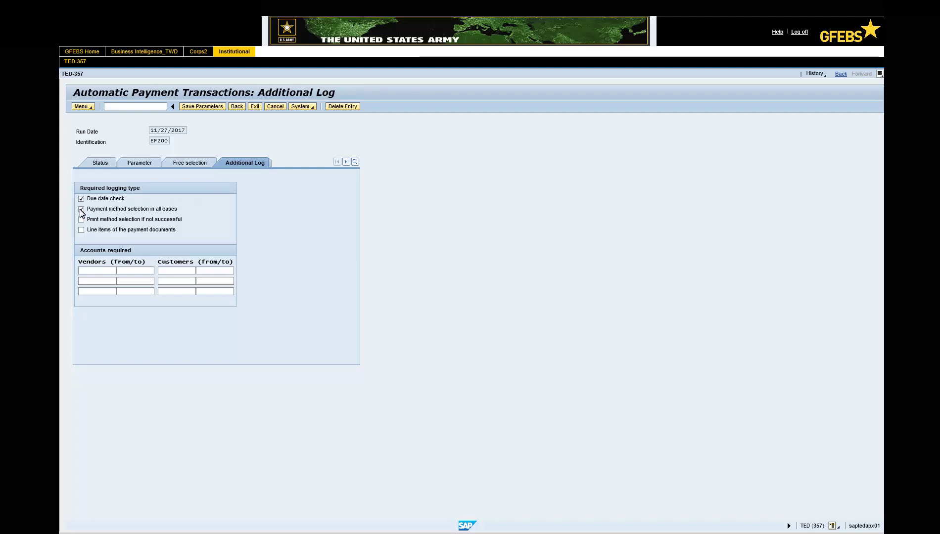
pyautogui.click(81, 230)
pyautogui.write('43FY2')
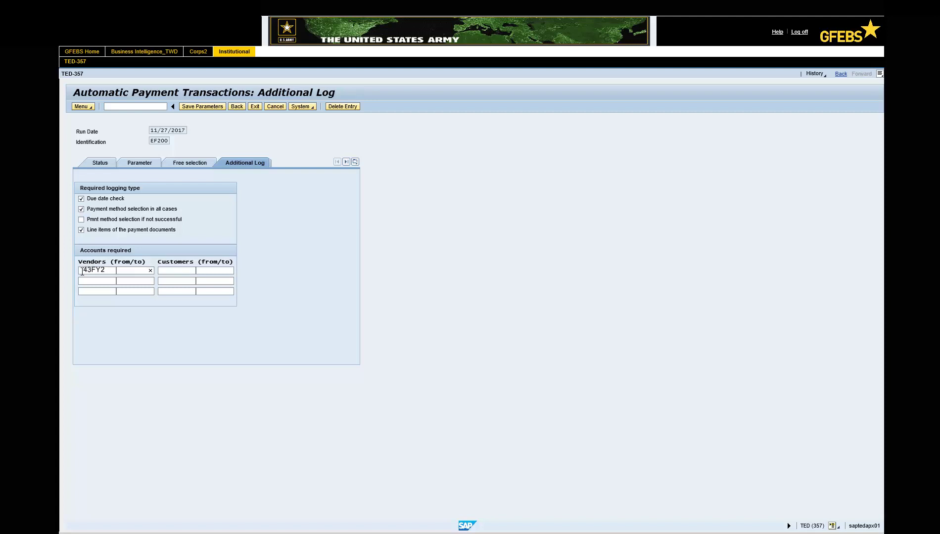
pyautogui.write('43FY2')
pyautogui.press('F3')
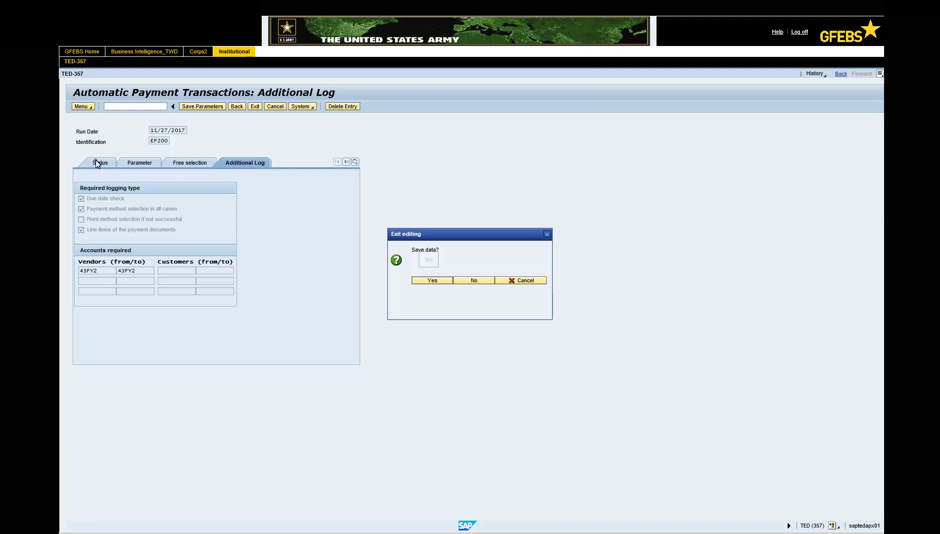
# - Confirm the save, then schedule the EF200 payment proposal with Start immediately
pyautogui.press('Return')
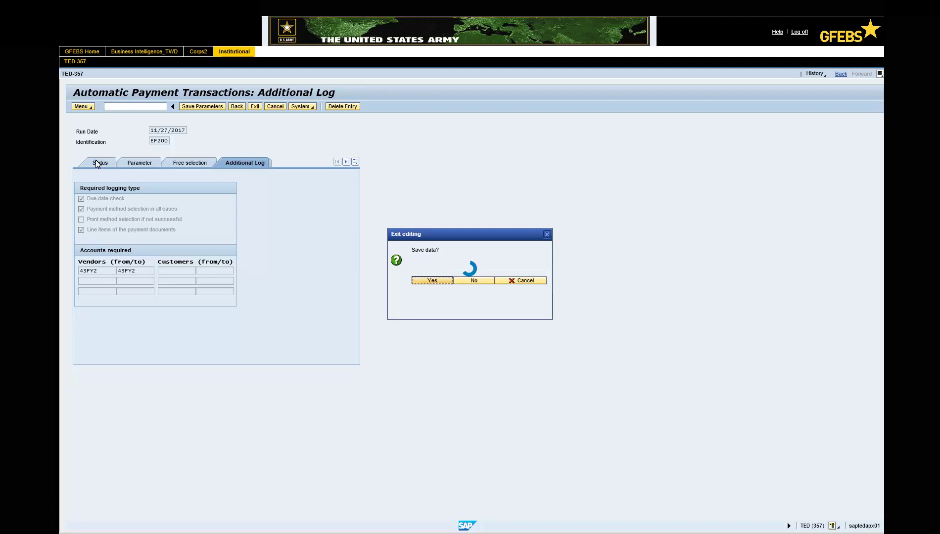
pyautogui.click(432, 281)
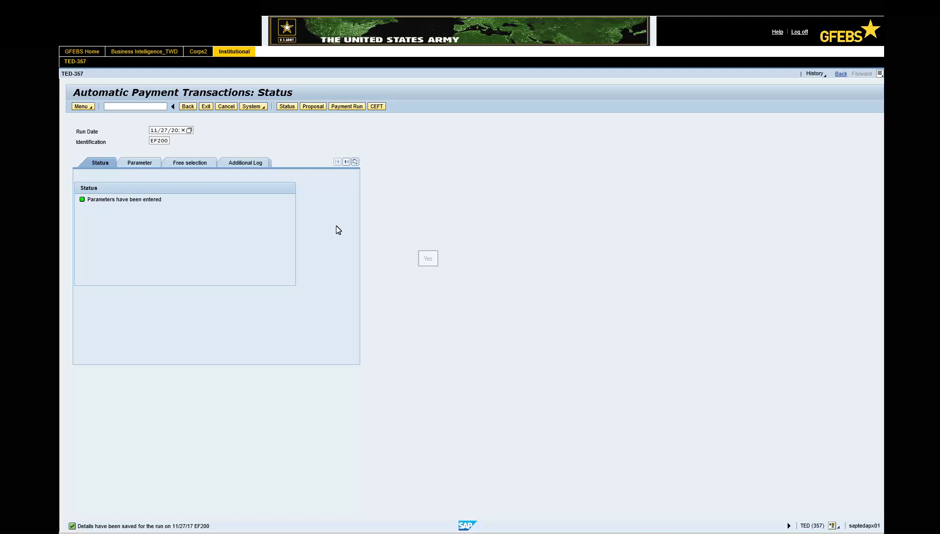
pyautogui.click(313, 107)
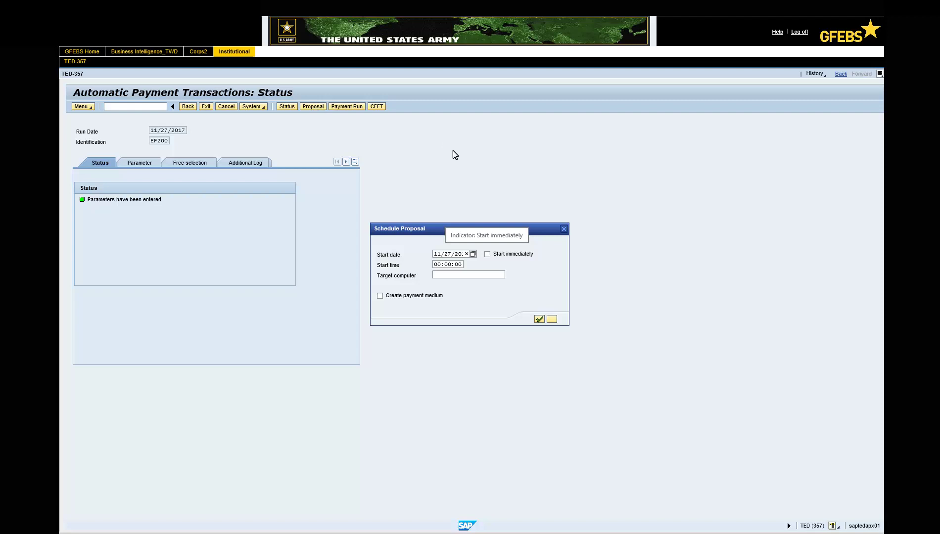
pyautogui.click(487, 254)
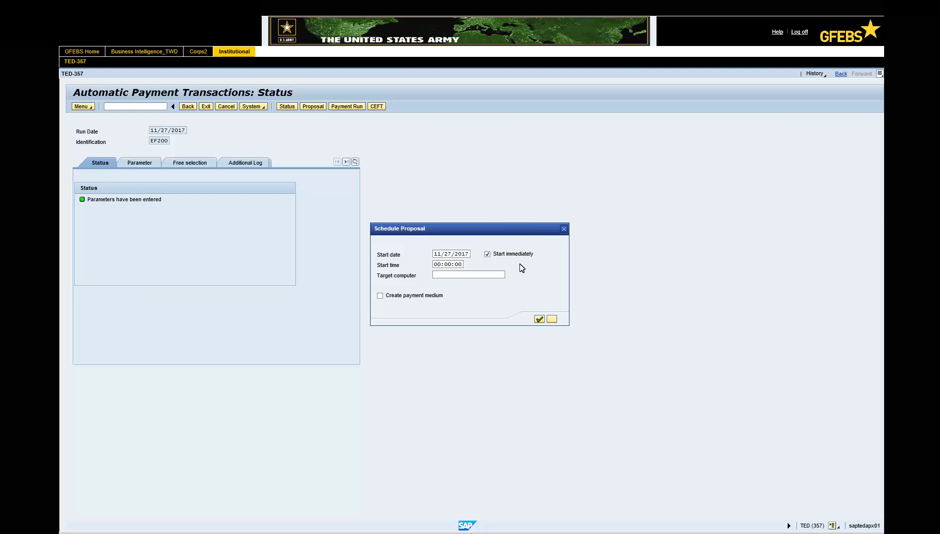
pyautogui.click(539, 319)
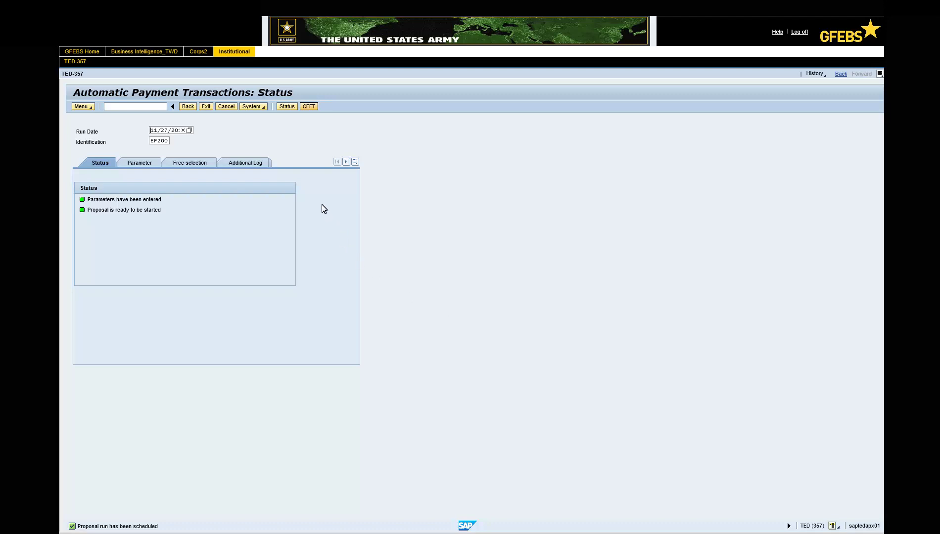
# - Check the CEFT Vendor Interface Summary shows 0 vendors sent, then close it
pyautogui.click(306, 107)
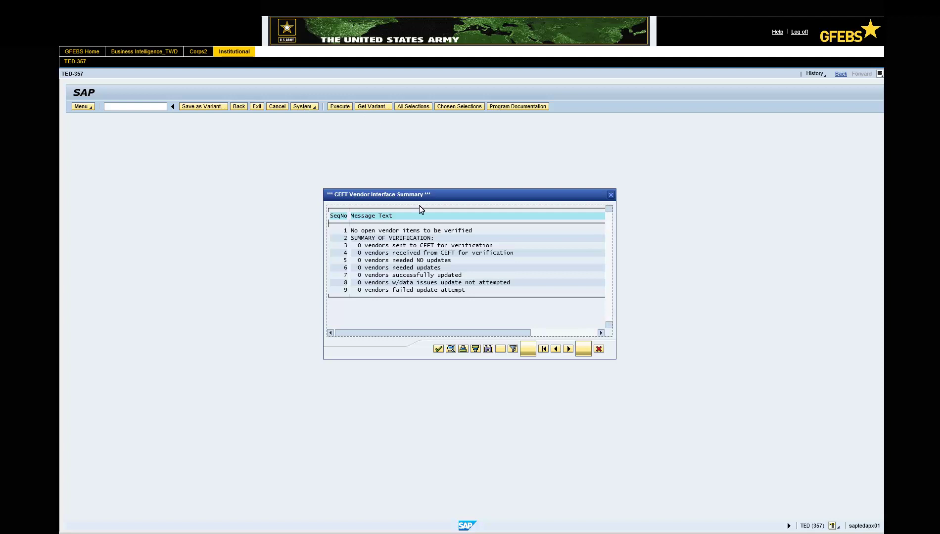
pyautogui.click(421, 244)
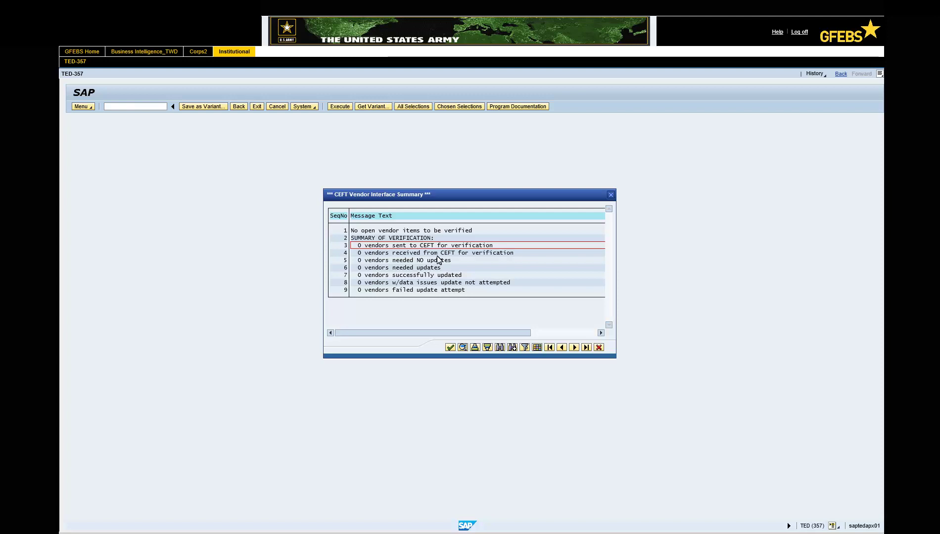
pyautogui.click(450, 347)
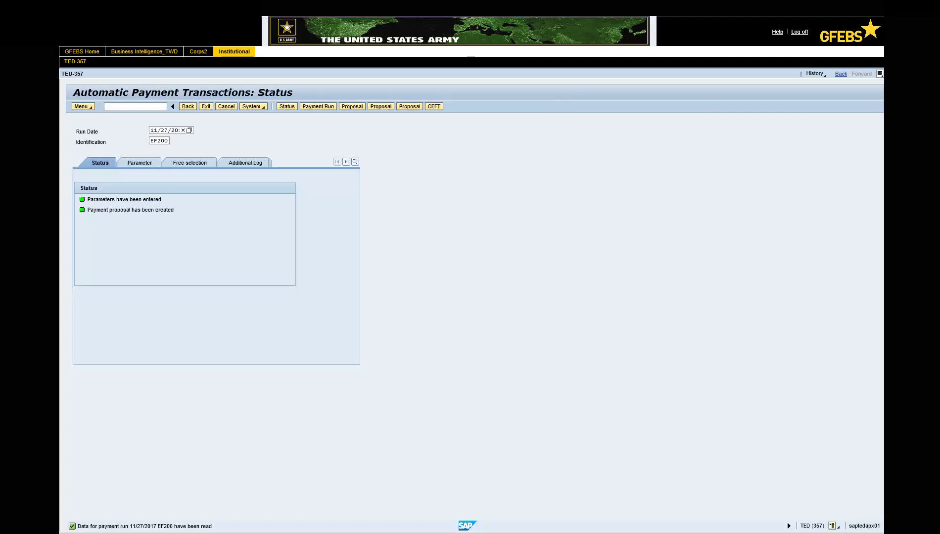